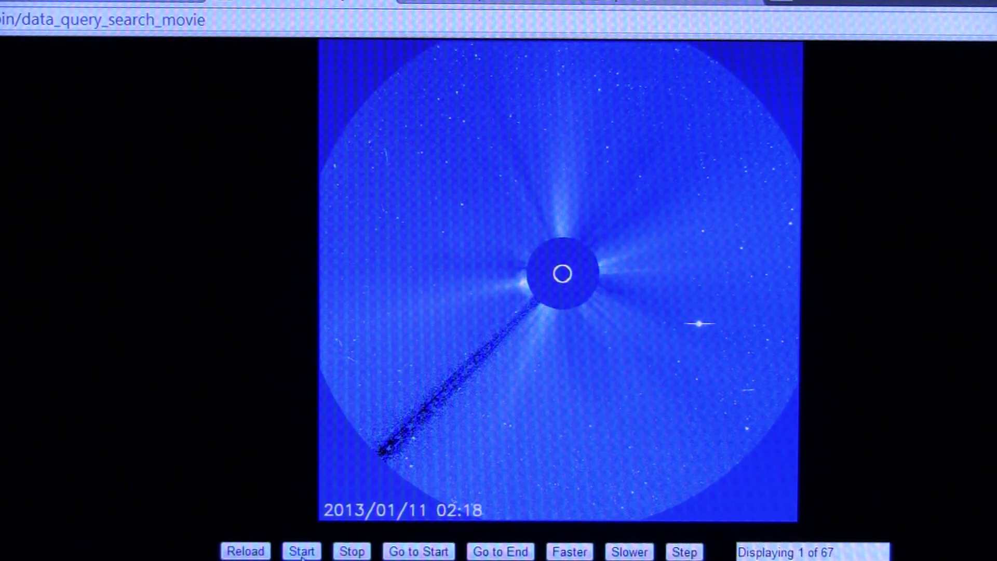
Start playback of the 11 January 2013 coronagraph movie from its first frame
{"action": "left_click", "coordinate": [303, 553]}
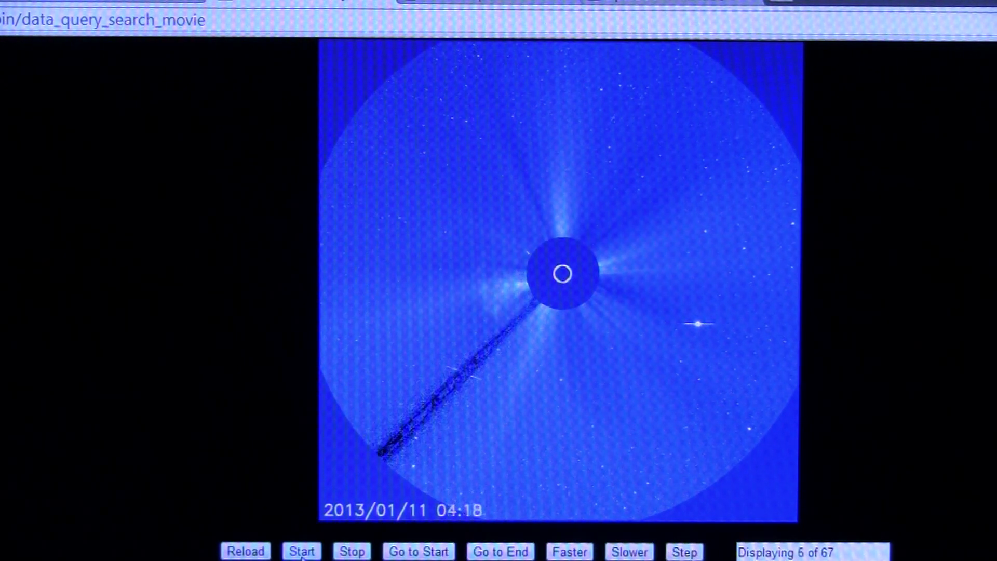